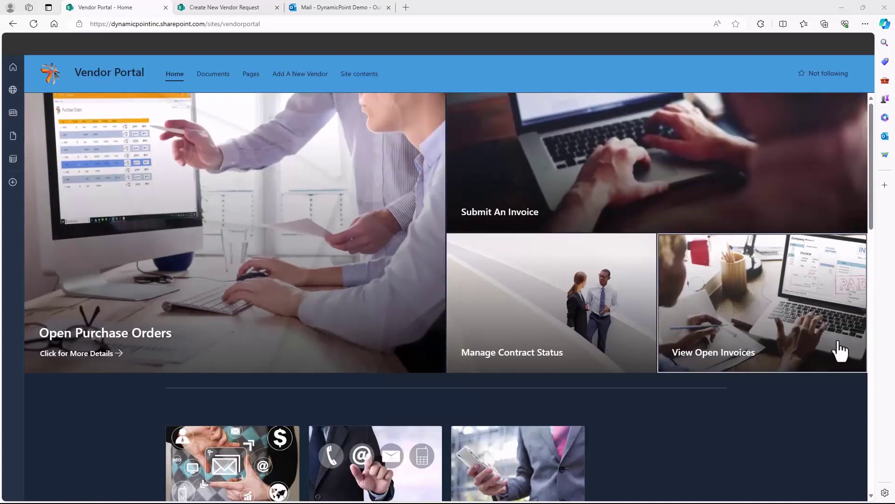
# Open purchase order 104001 for editing from the Open Purchase Orders list
pyautogui.scroll(-3, 838, 352)
pyautogui.scroll(-3, 839, 352)
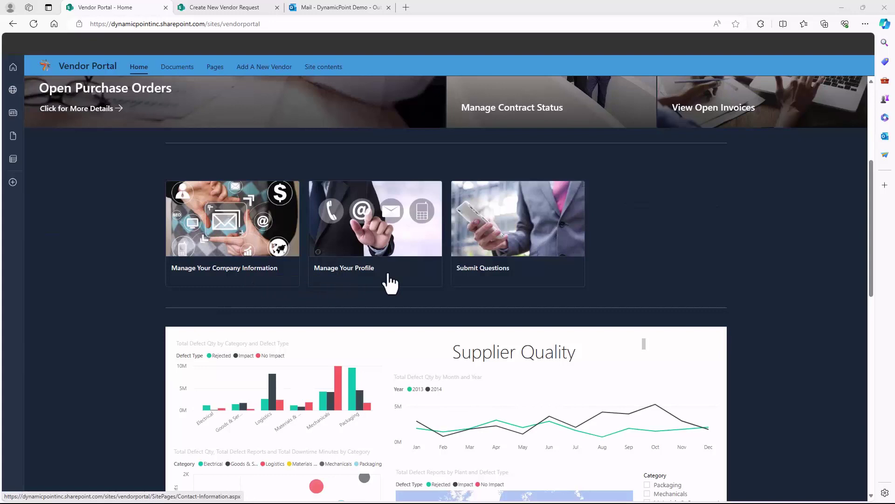
pyautogui.scroll(-5, 746, 279)
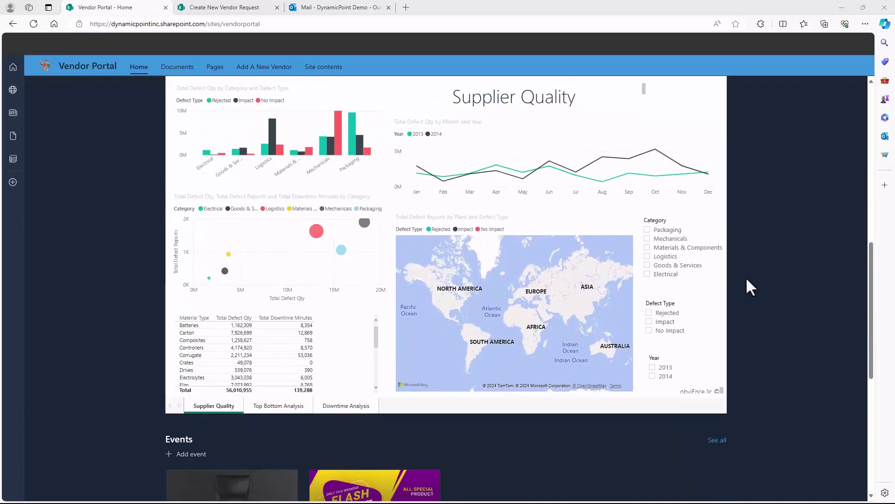
pyautogui.scroll(1, 747, 280)
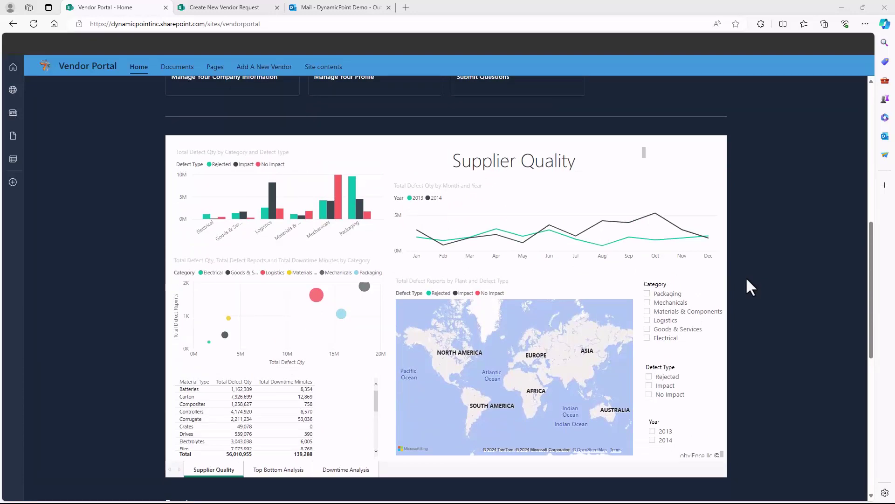
pyautogui.scroll(-4, 767, 291)
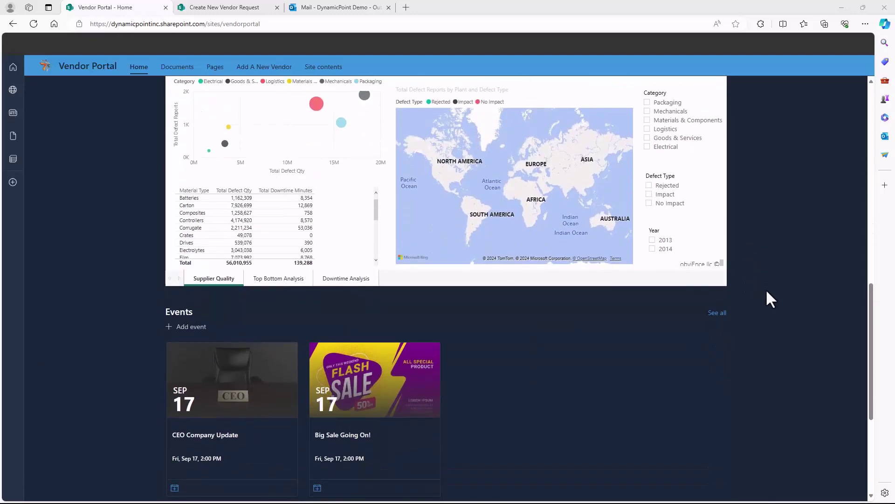
pyautogui.scroll(-3, 767, 292)
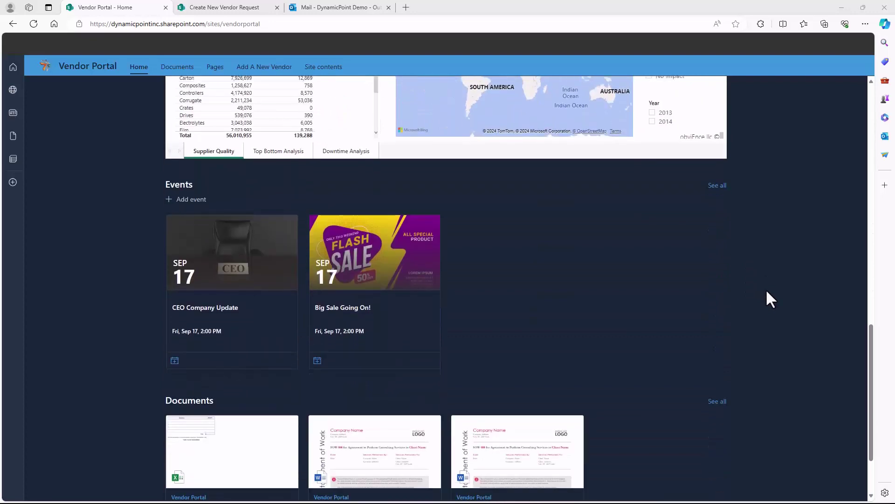
pyautogui.scroll(-1, 771, 299)
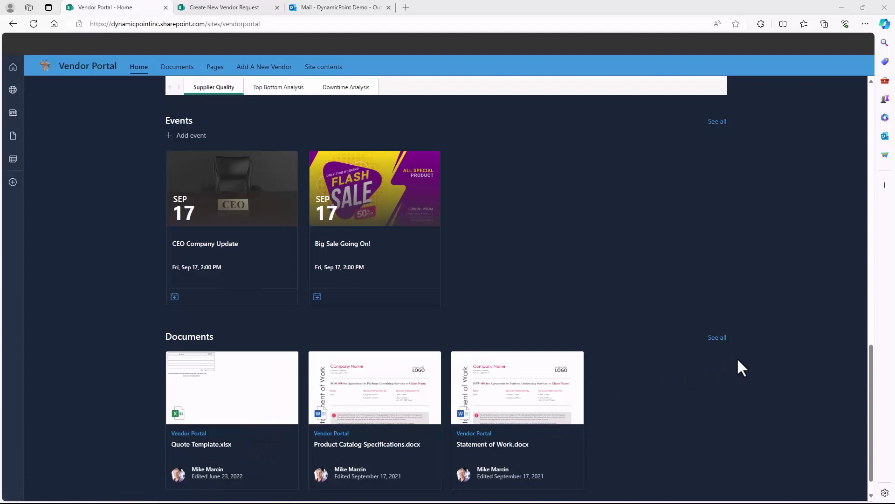
pyautogui.scroll(10, 738, 360)
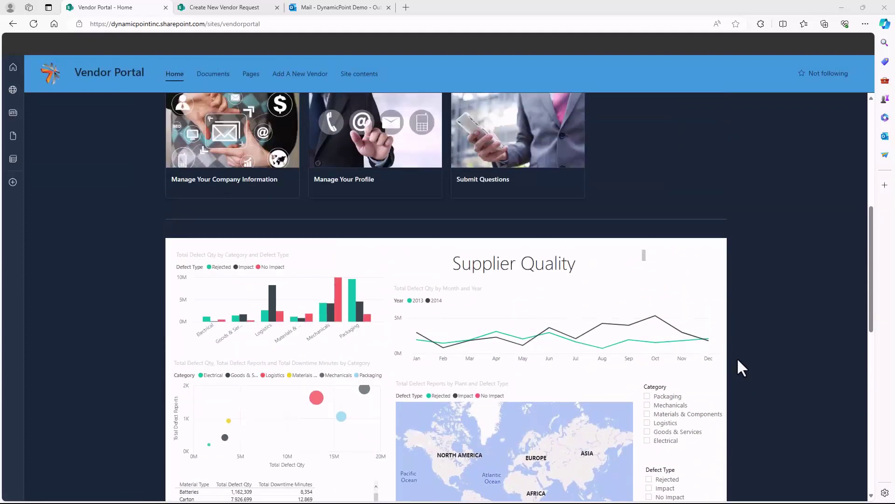
pyautogui.scroll(7, 742, 369)
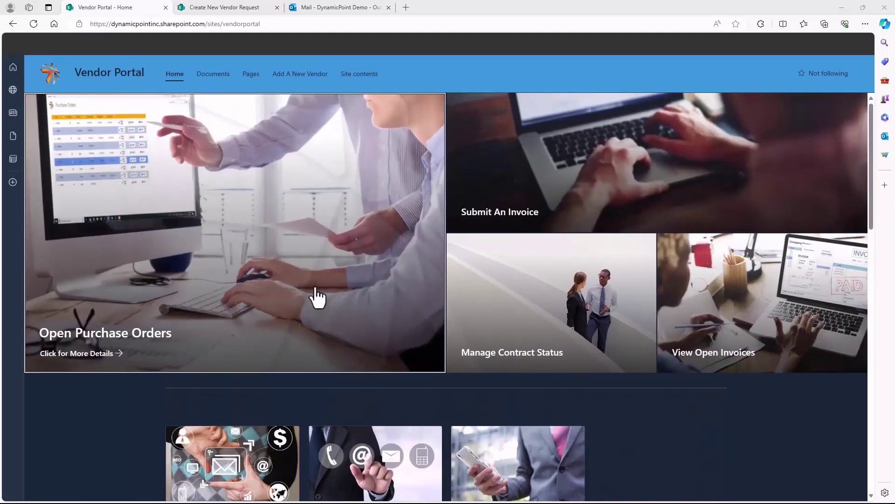
pyautogui.click(317, 290)
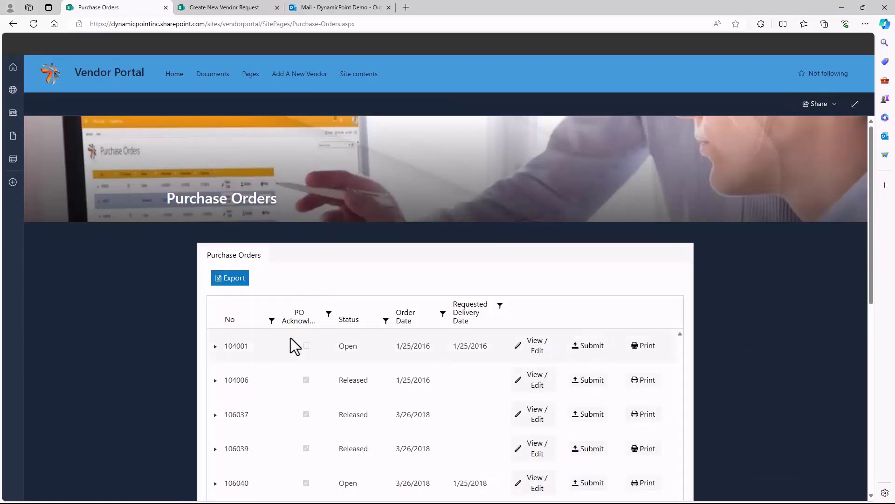
pyautogui.click(529, 357)
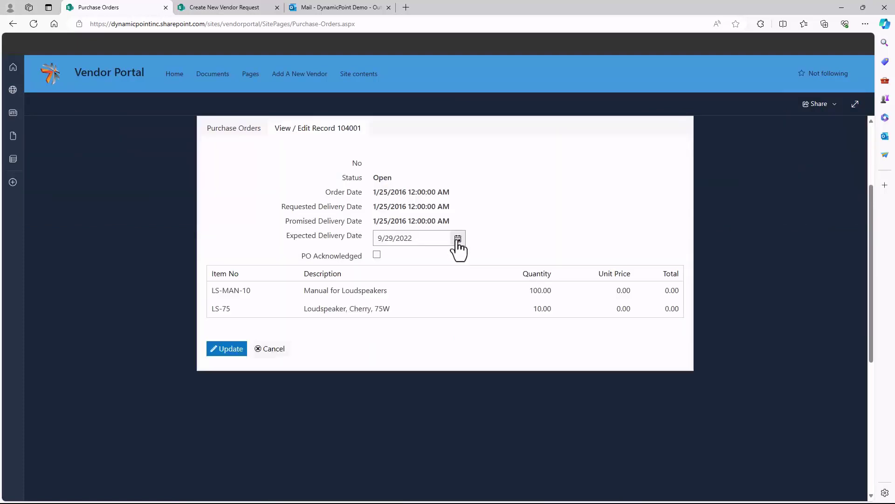
# Set the expected delivery date to 9/30/2022, mark the order acknowledged, and update it
pyautogui.click(457, 239)
pyautogui.click(473, 364)
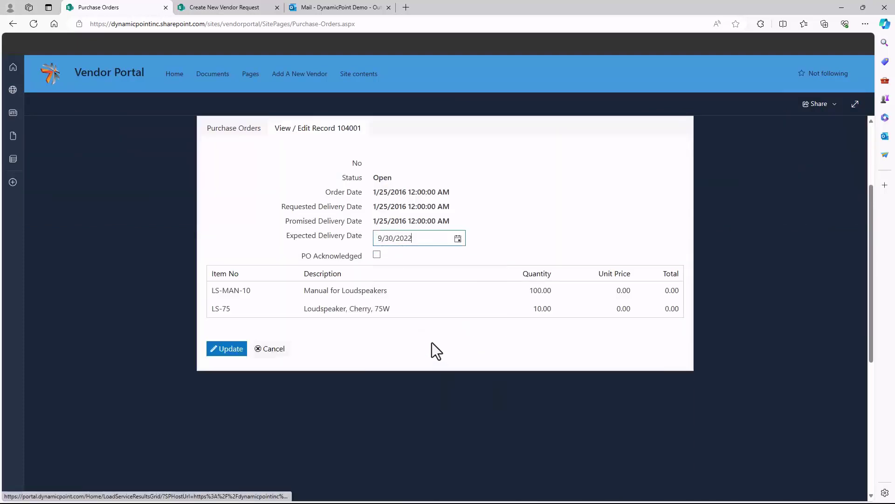
pyautogui.click(376, 255)
pyautogui.click(227, 349)
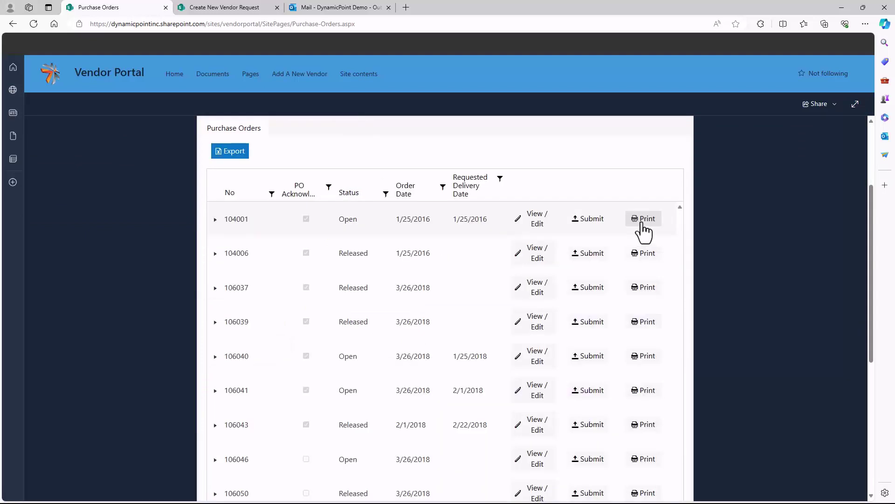
# Print order 104001 to PDF, close the PDF, and start submitting the order with an attachment
pyautogui.click(641, 224)
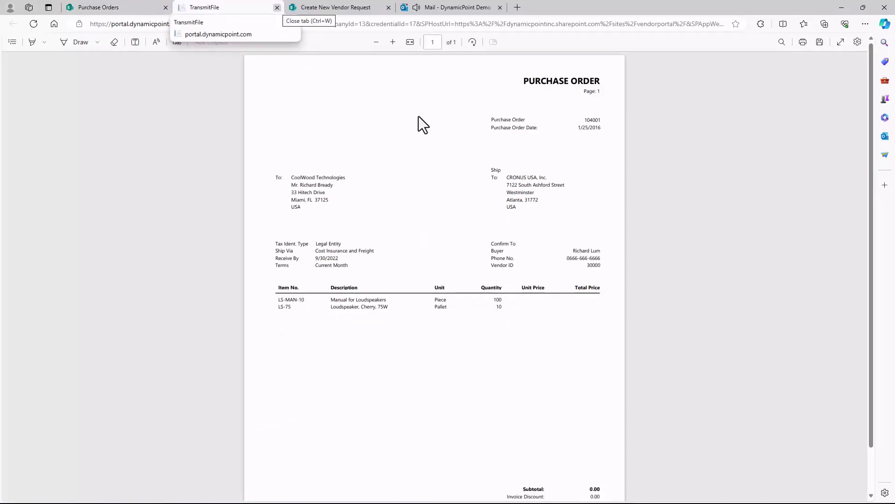
pyautogui.hotkey('ctrl', 'w')
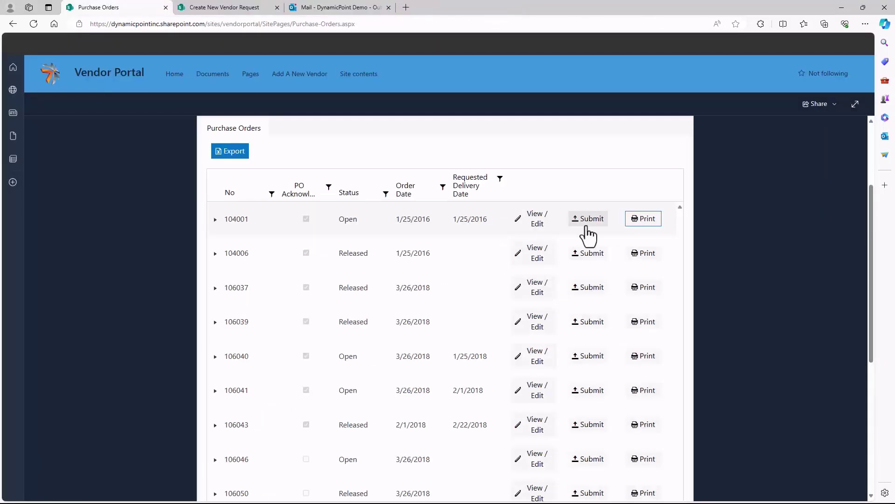
pyautogui.click(588, 224)
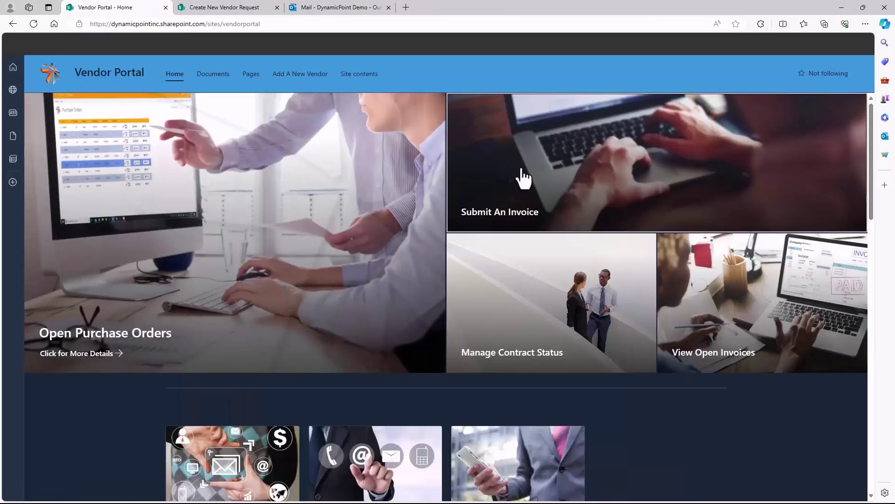
pyautogui.click(523, 178)
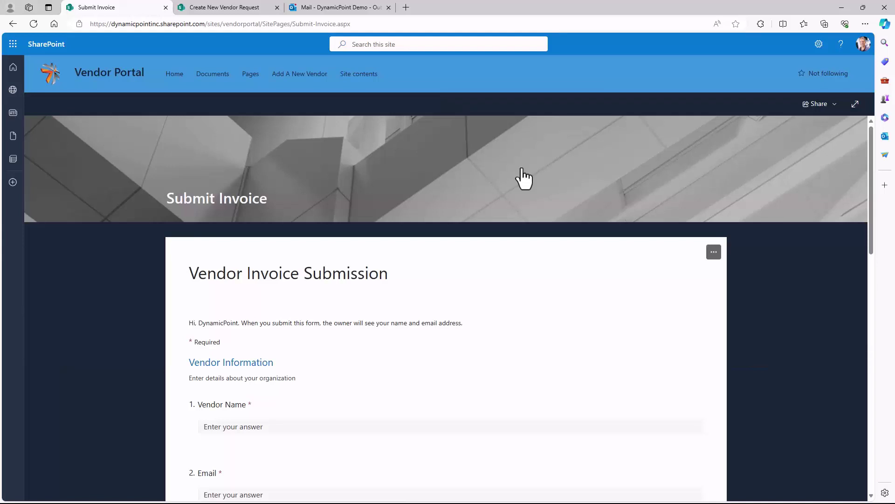
pyautogui.scroll(-2, 354, 293)
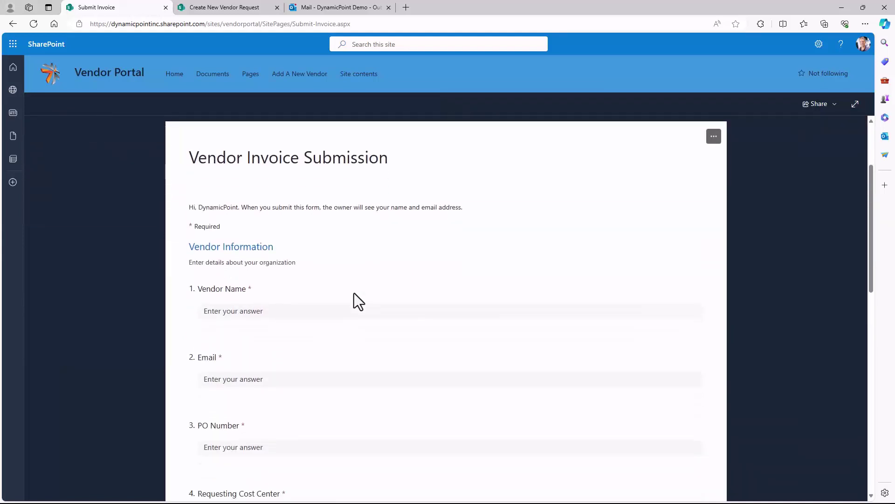
pyautogui.click(361, 307)
pyautogui.scroll(-4, 362, 306)
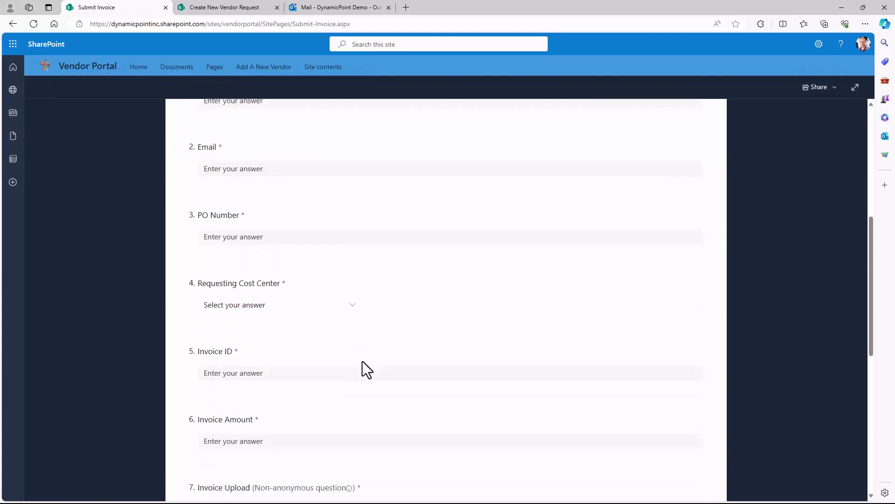
pyautogui.scroll(-3, 332, 453)
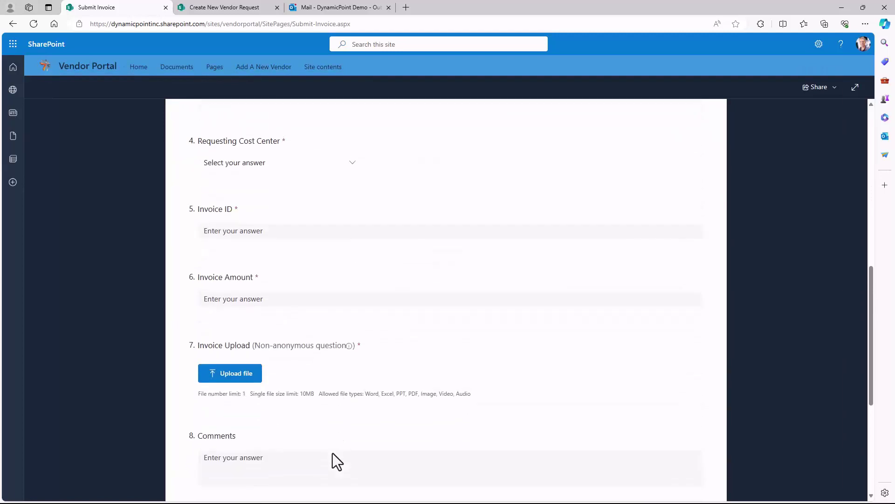
pyautogui.scroll(-4, 333, 452)
pyautogui.scroll(4, 334, 452)
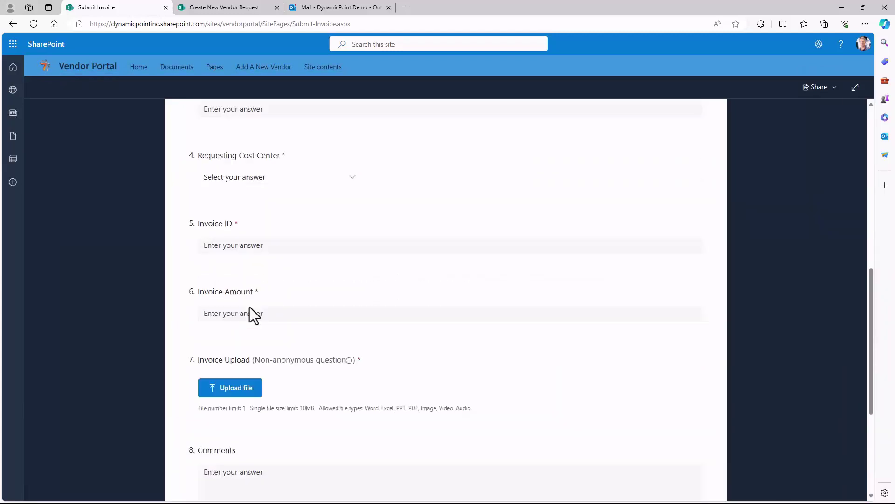
pyautogui.scroll(10, 250, 307)
pyautogui.click(114, 80)
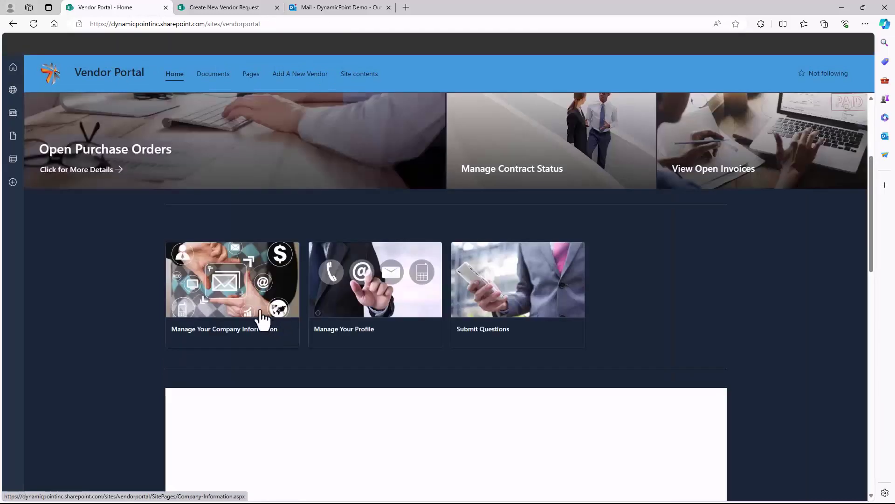
# Open Company Information, view the vendor's record, leave it unchanged, and go back to Vendor Portal Home
pyautogui.click(261, 314)
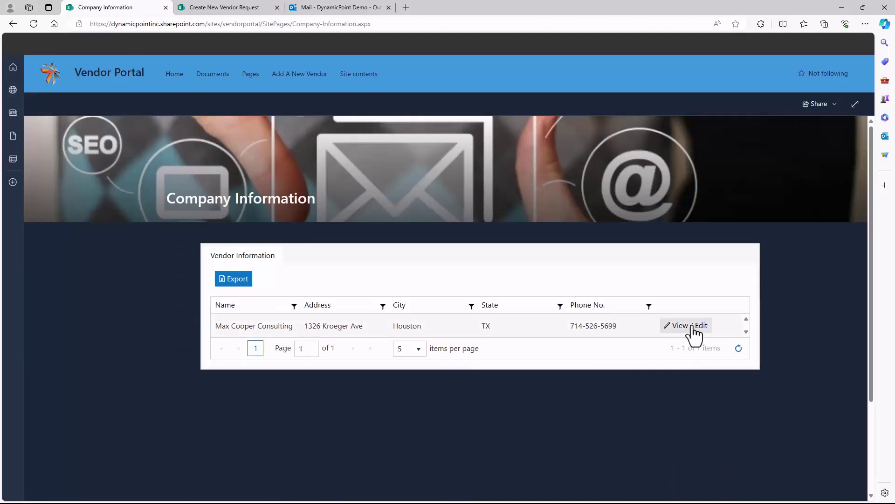
pyautogui.click(695, 326)
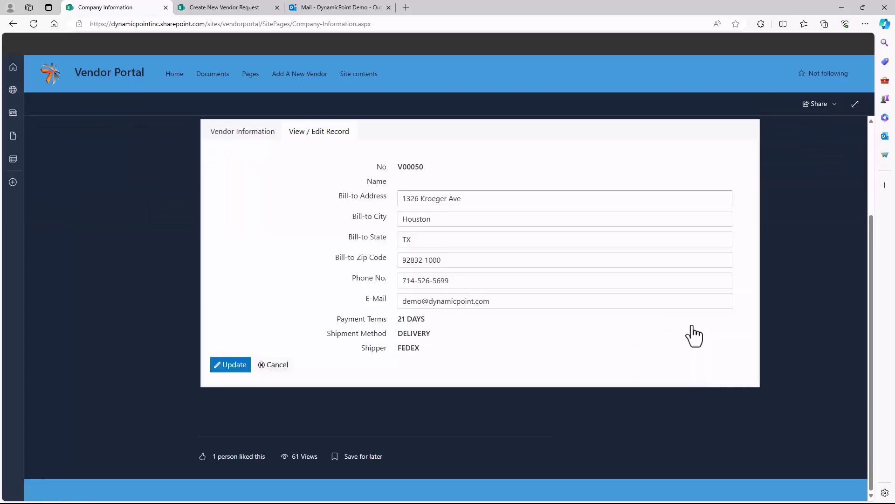
pyautogui.press('Return')
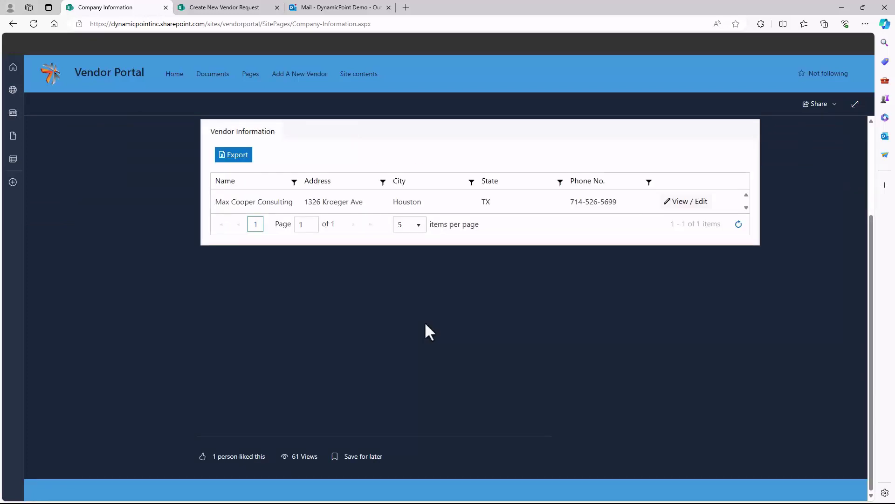
pyautogui.scroll(3, 424, 321)
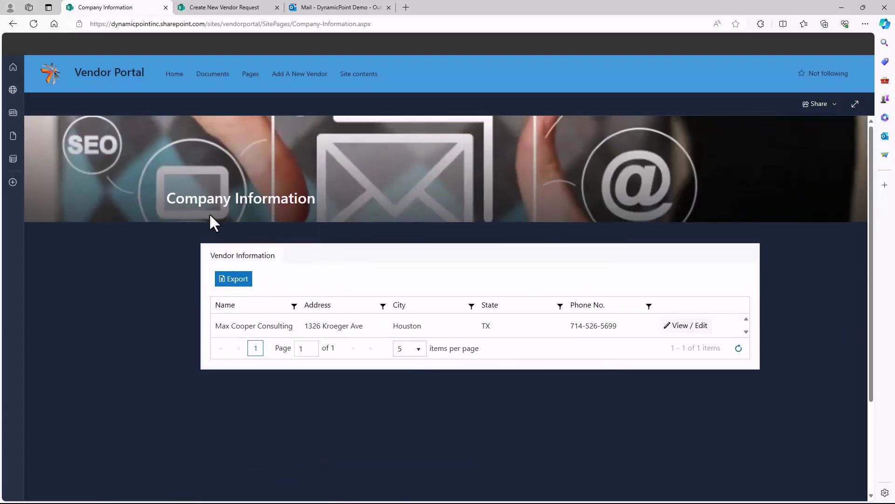
pyautogui.click(117, 84)
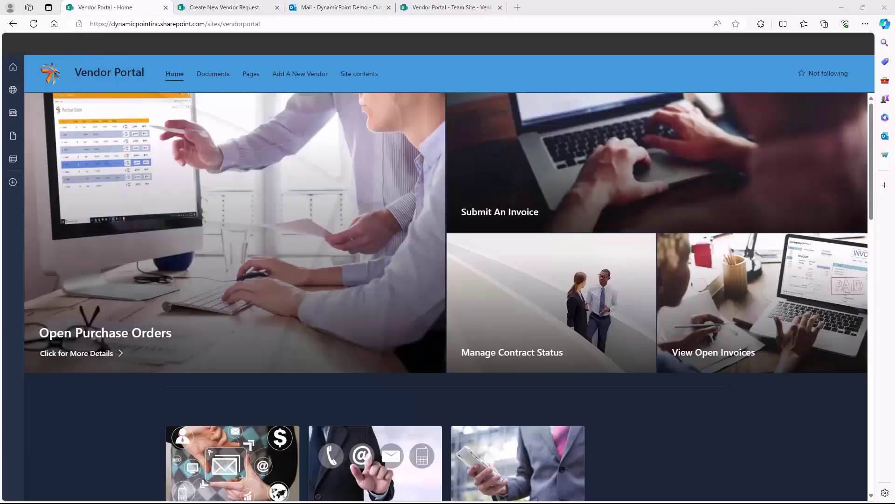
# From View Open Invoices, view invoice 103037's details, go back, and open its printable copy
pyautogui.click(704, 347)
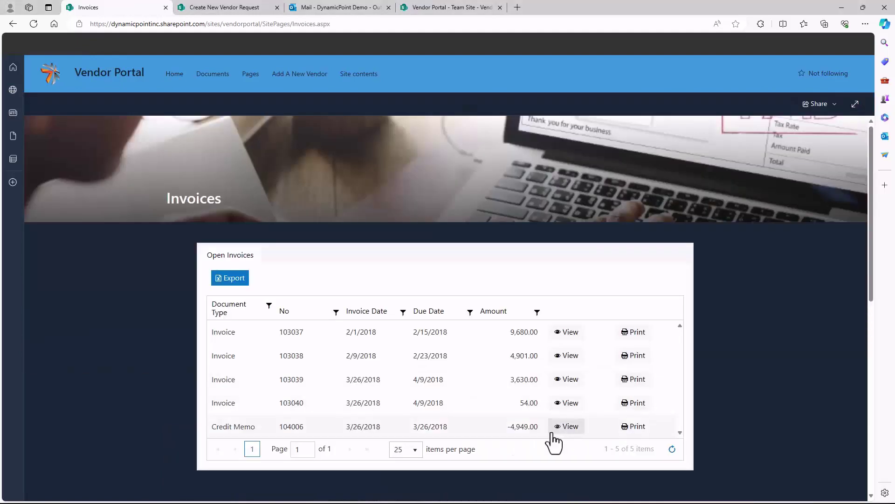
pyautogui.click(563, 338)
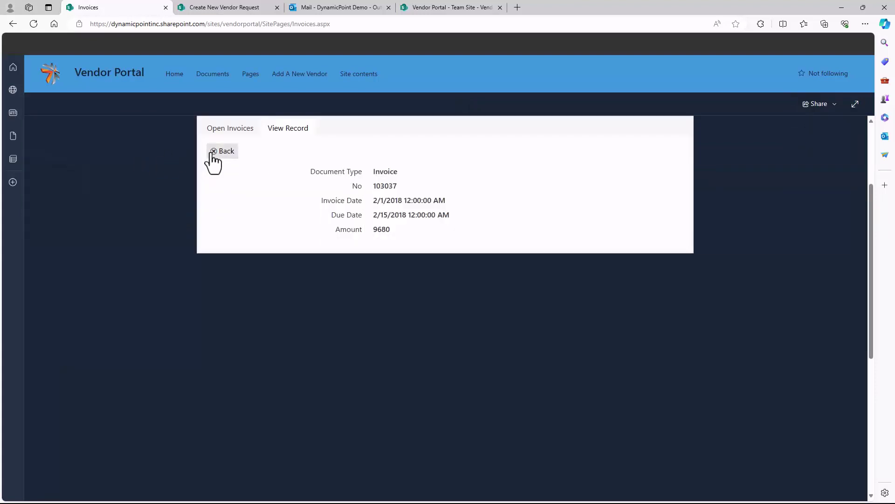
pyautogui.click(222, 151)
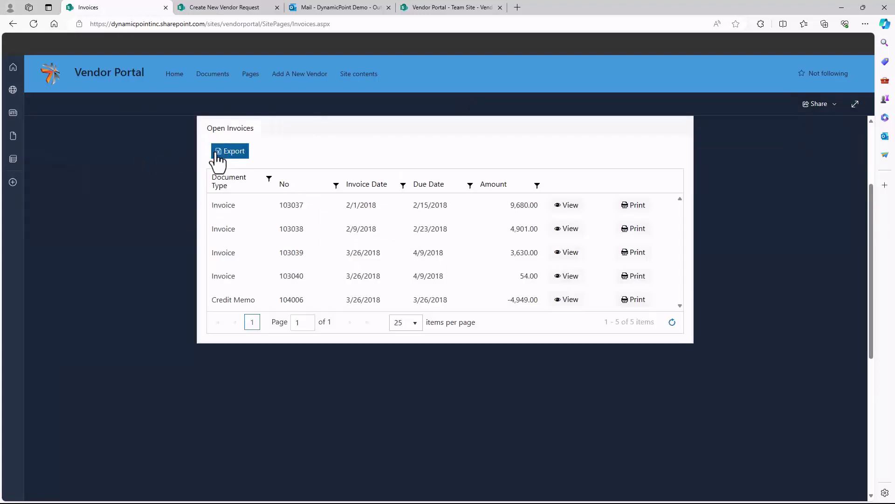
pyautogui.click(635, 206)
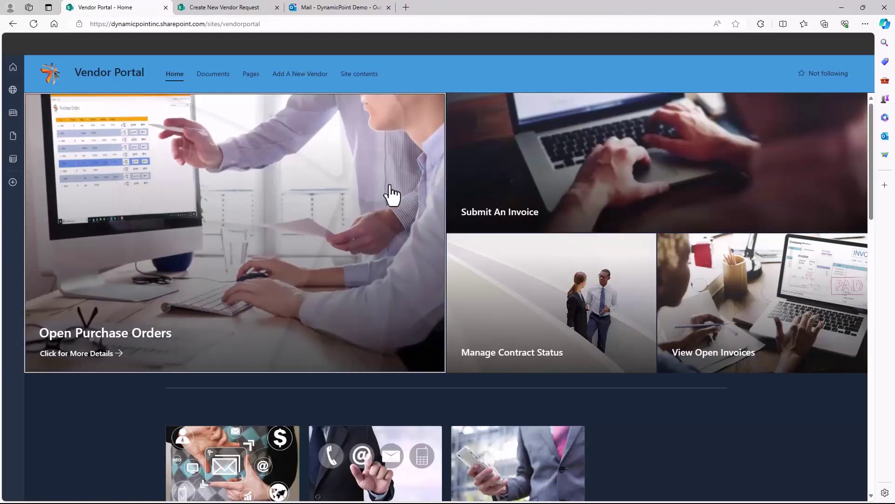
# Submit the DynamicPoint on-boarding form on the Create New Vendor Request tab
pyautogui.click(244, 10)
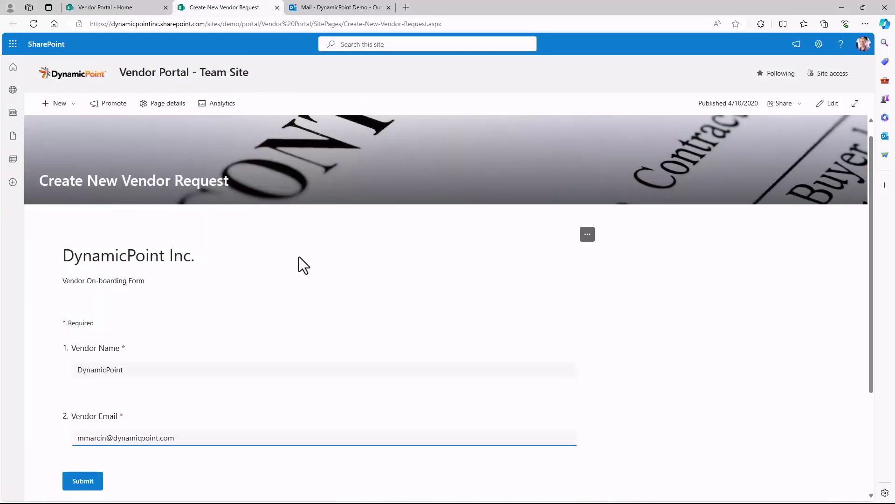
pyautogui.scroll(-1, 366, 275)
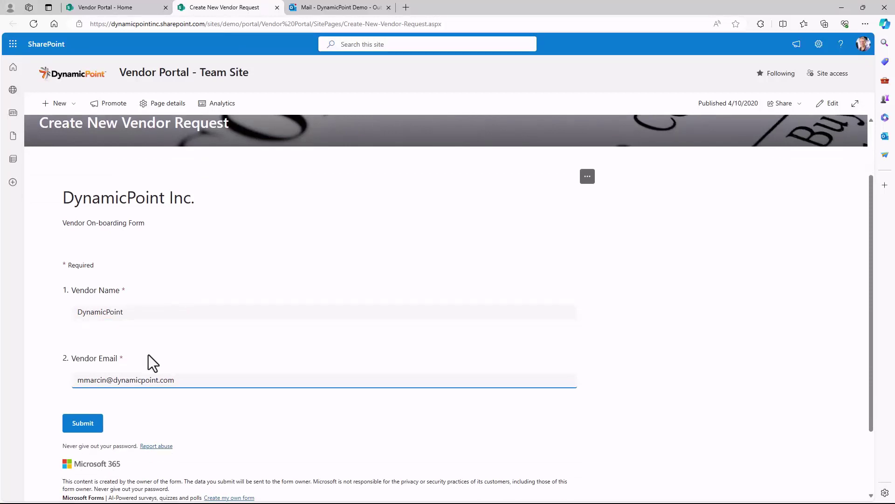
pyautogui.click(92, 426)
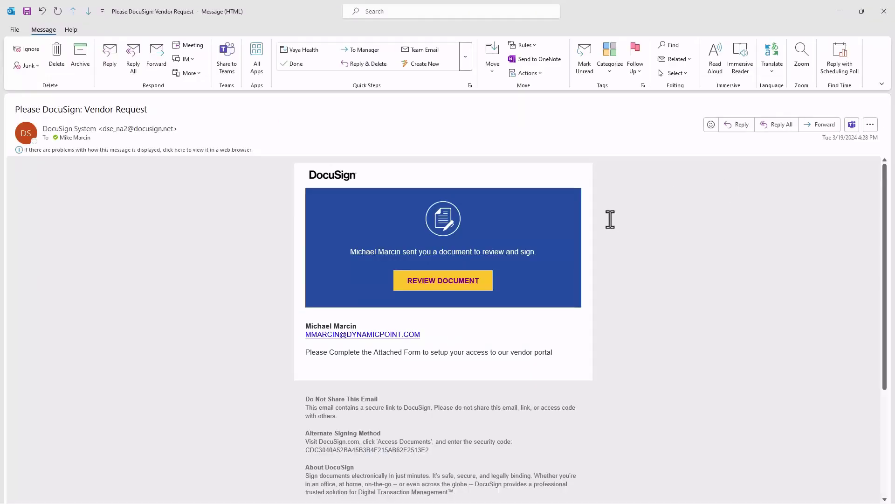
# Open the DocuSign New Vendor Request document and scroll through it to the W-9 page
pyautogui.moveTo(437, 285)
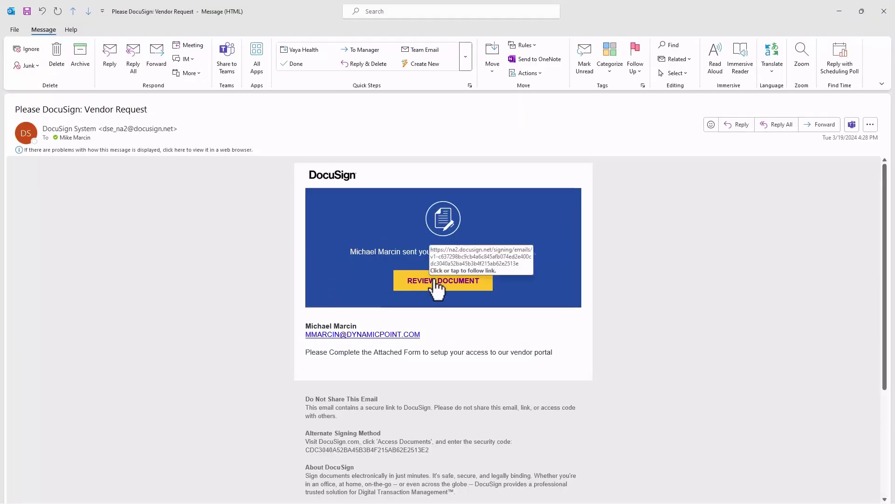
pyautogui.click(437, 285)
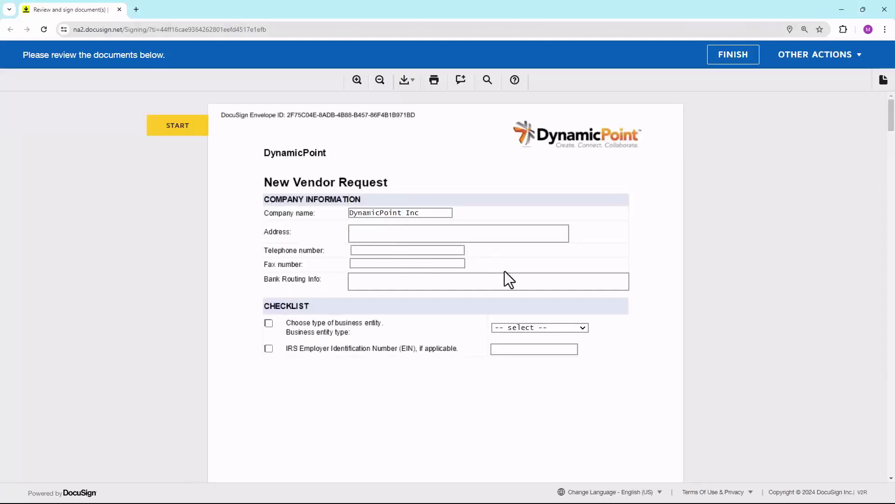
pyautogui.scroll(-10, 504, 272)
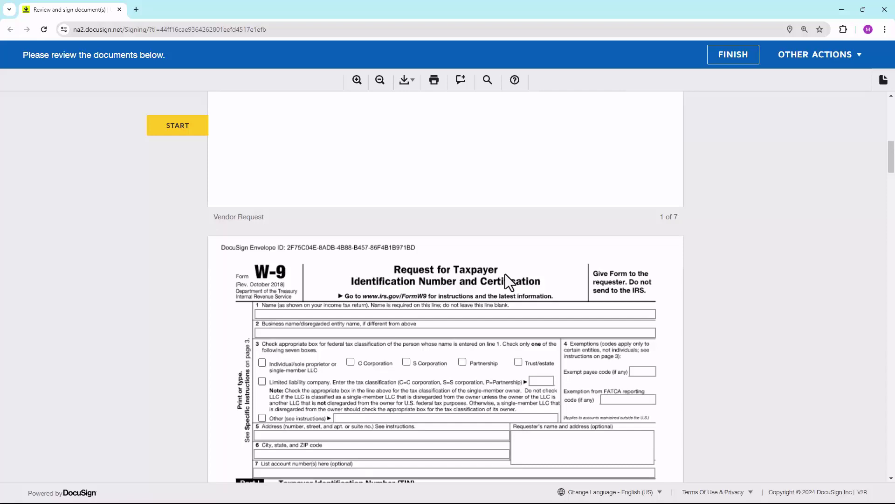
pyautogui.scroll(-6, 410, 280)
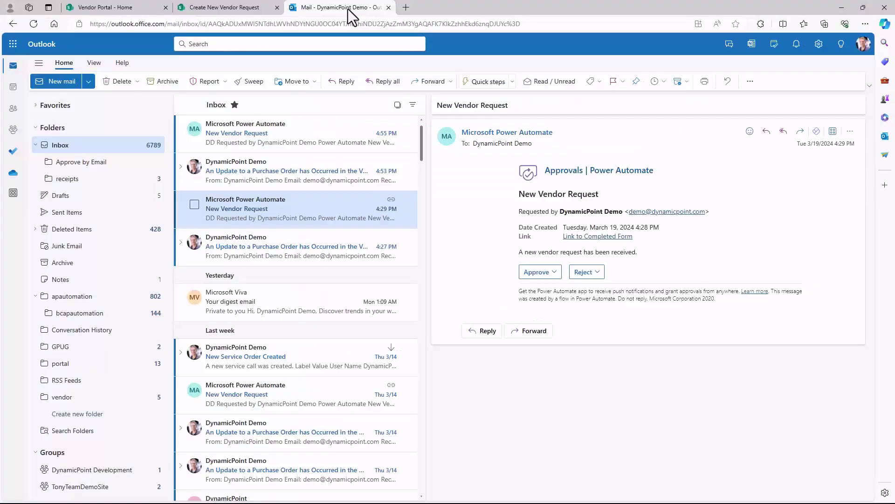
# Open the 4:55 PM approval email's completed Vendor Request.pdf, scroll through it, and return to the email
pyautogui.click(288, 139)
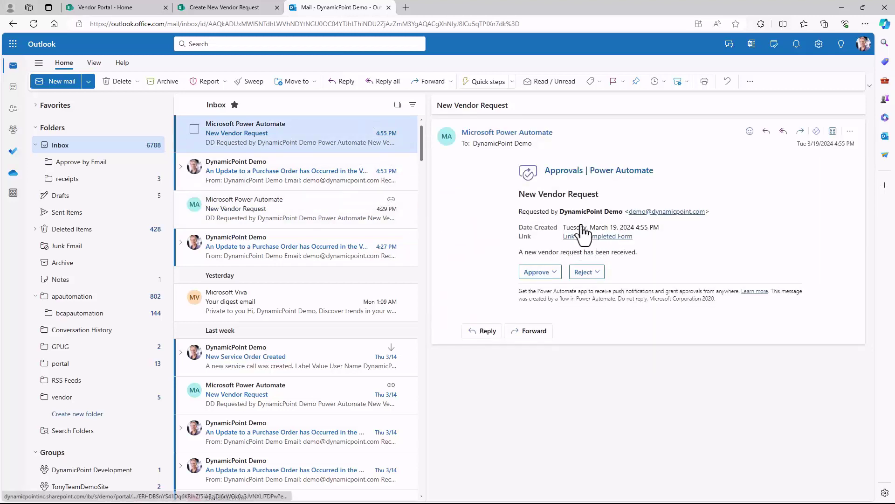
pyautogui.click(599, 237)
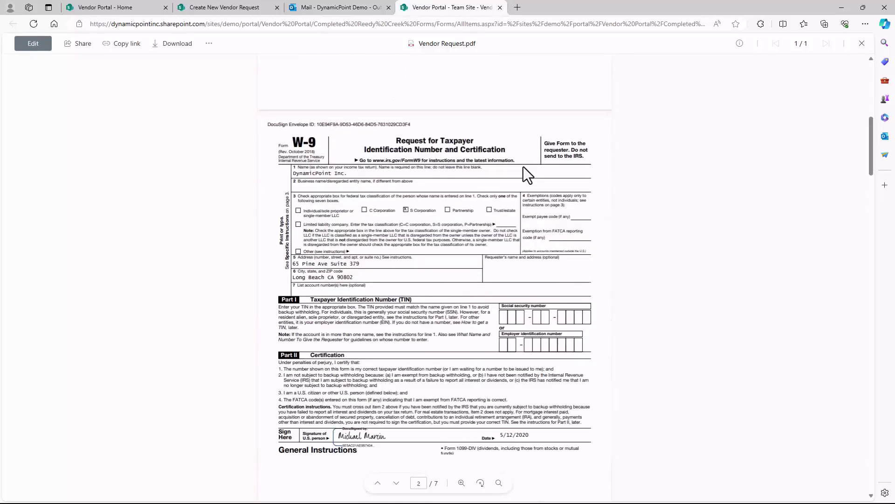
pyautogui.scroll(-10, 524, 166)
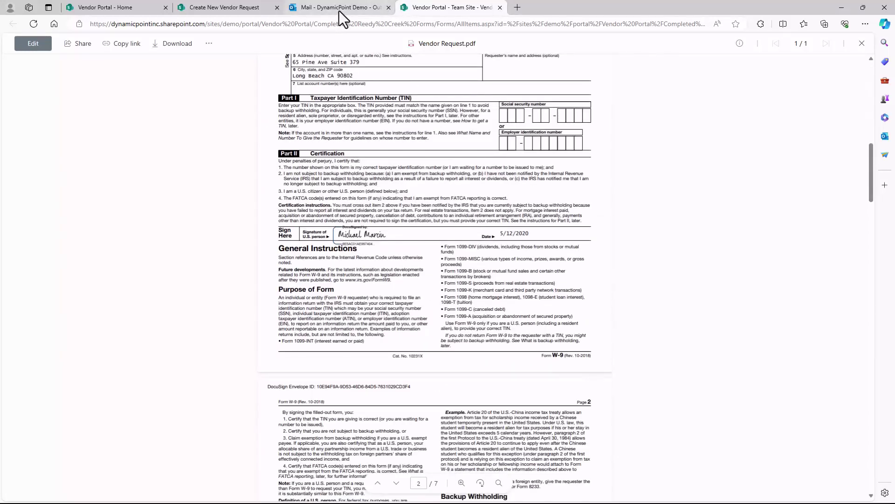
pyautogui.click(340, 11)
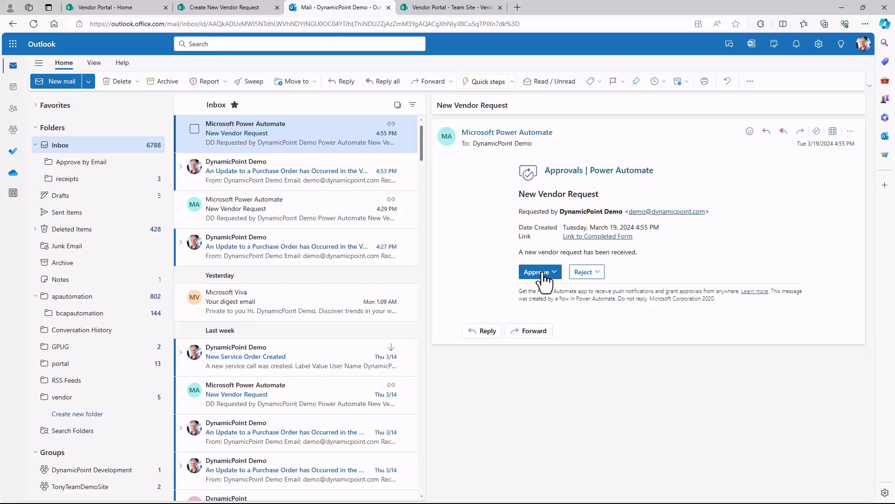
pyautogui.hotkey('ctrl', '1')
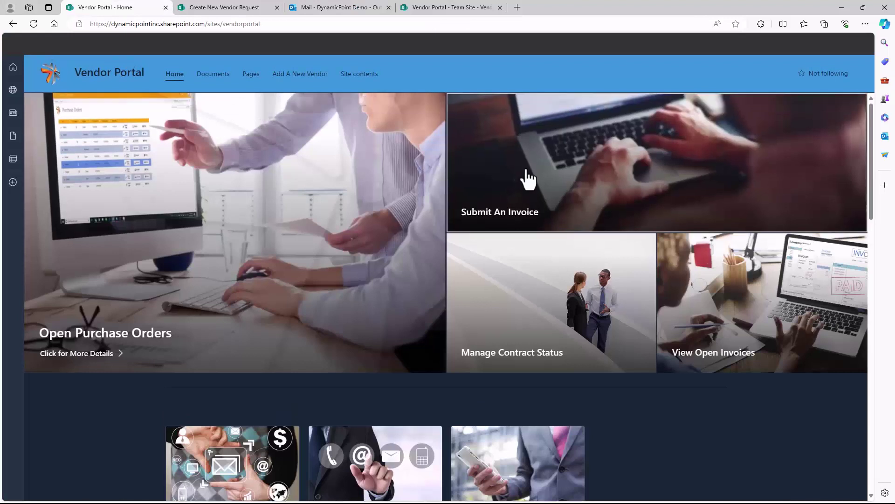